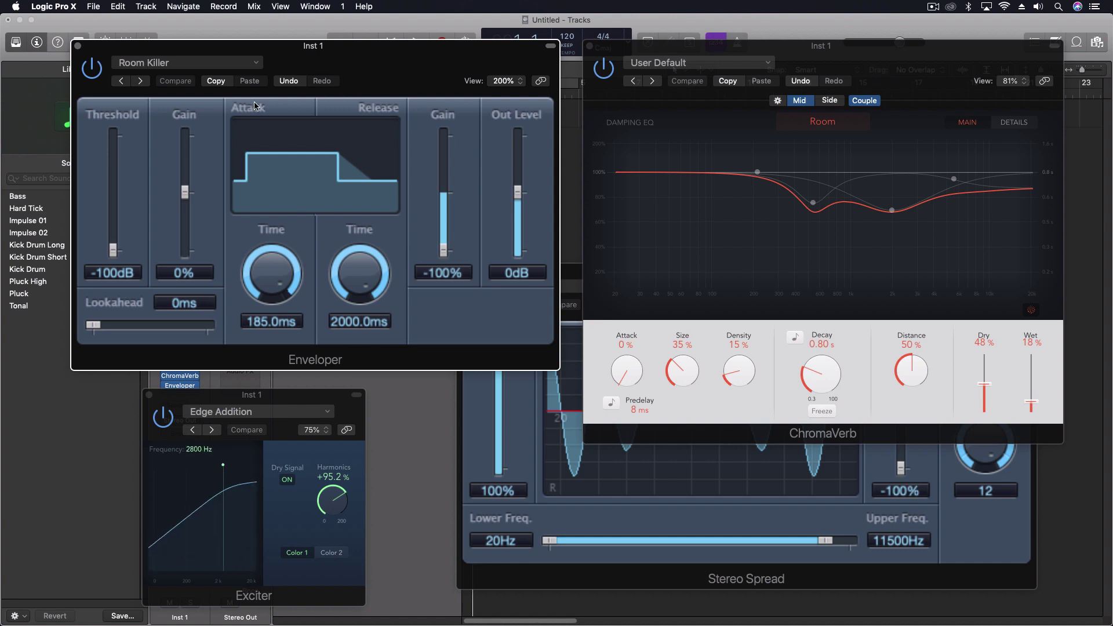
Move the Enveloper window aside and open Inst 1's Klopfgeist instrument window next to it
left_click_drag(290, 68, 629, 73)
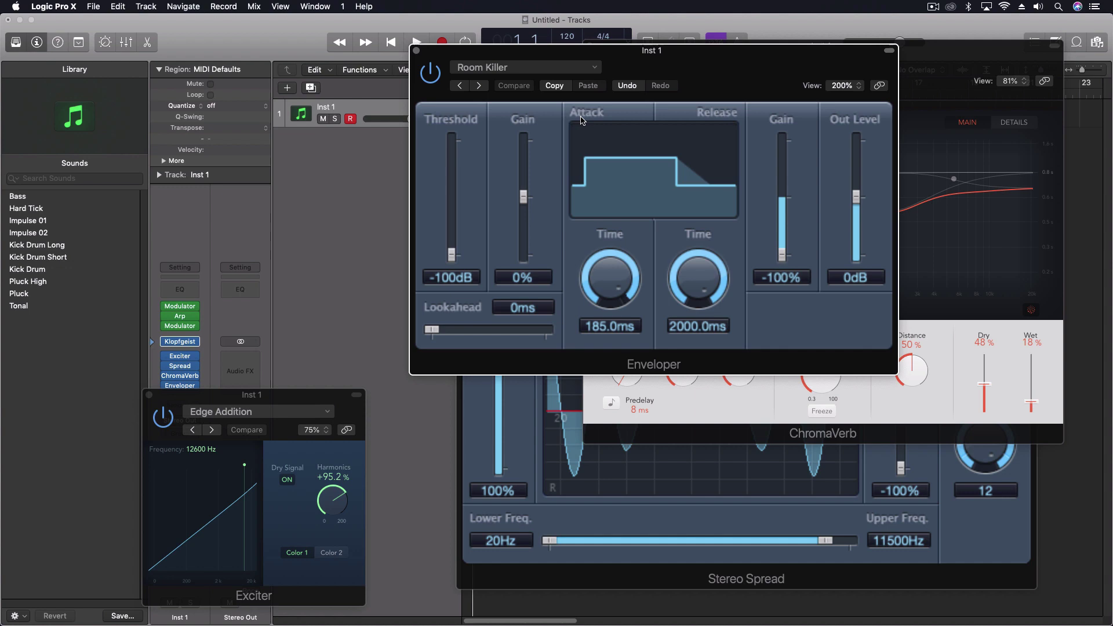
left_click(179, 342)
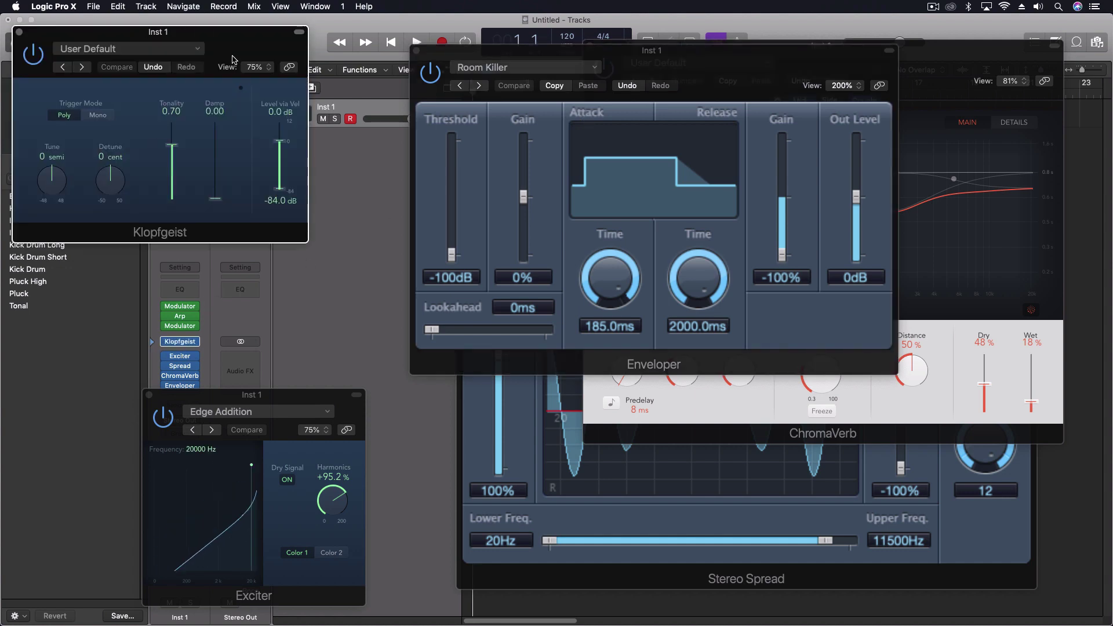
left_click_drag(234, 57, 306, 107)
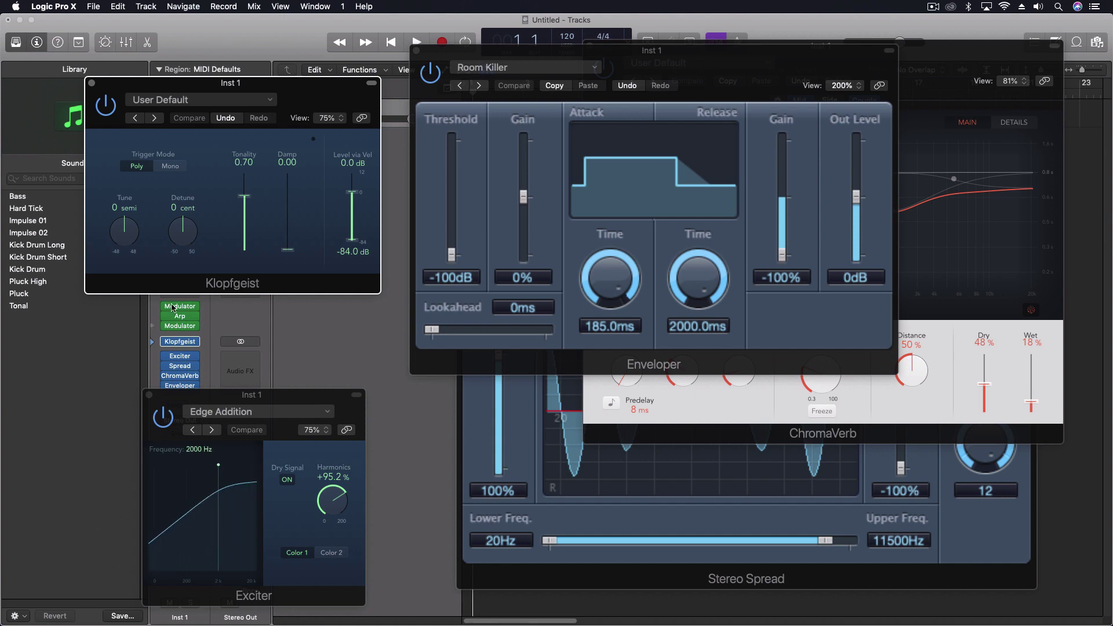
Move the Klopfgeist and Exciter windows aside, then toggle bypass on Exciter, Stereo Spread, ChromaVerb and Enveloper
left_click_drag(186, 91, 385, 73)
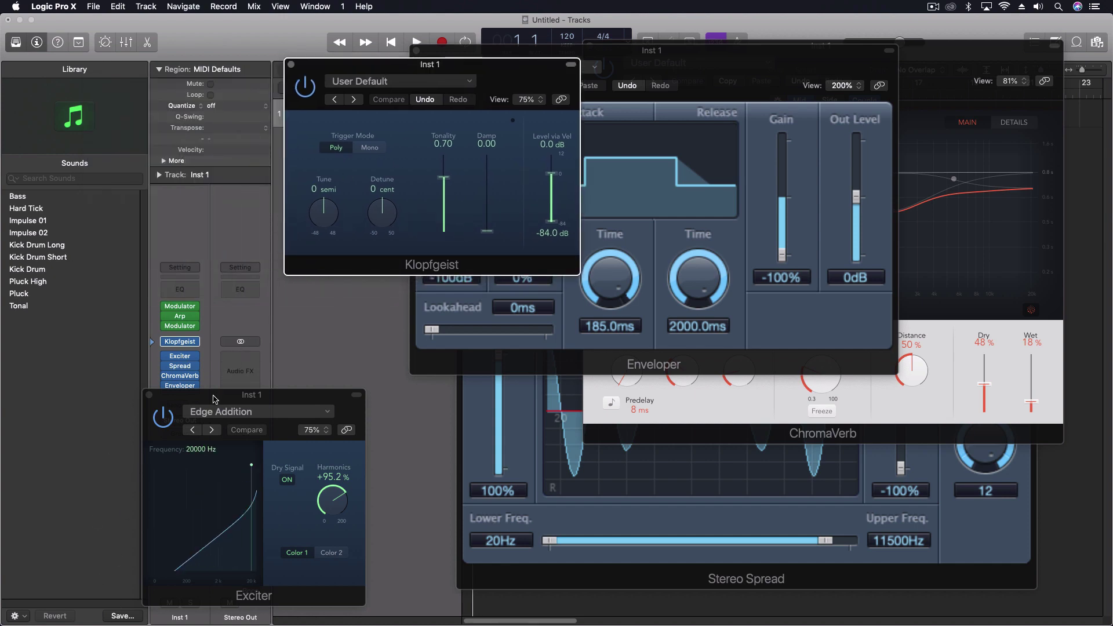
left_click_drag(214, 401, 388, 393)
left_click(165, 356)
left_click(165, 366)
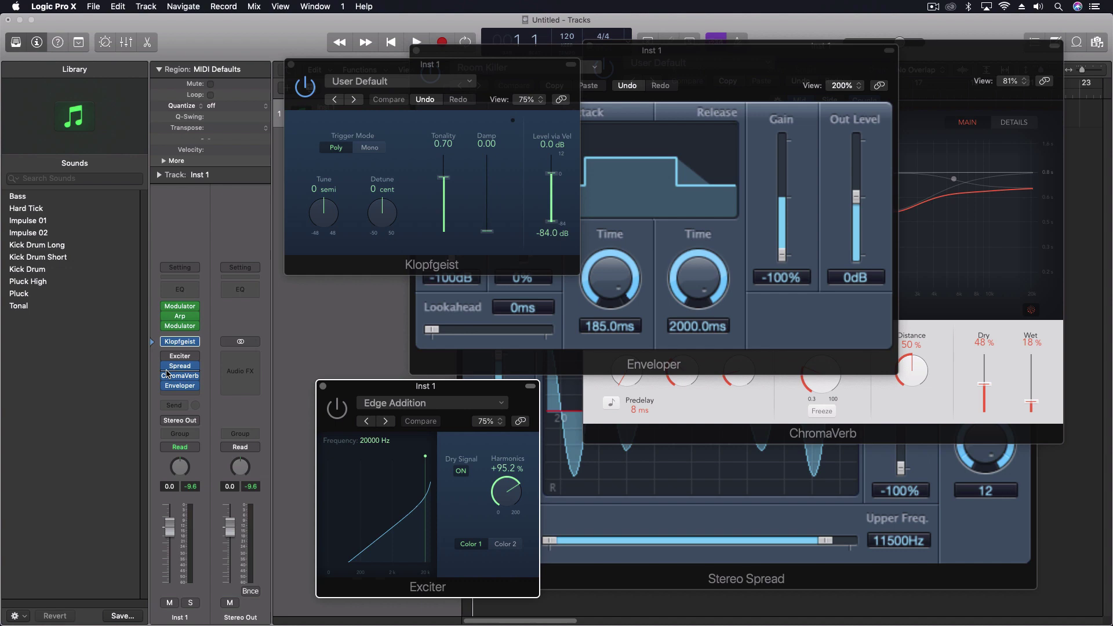
left_click(164, 375)
left_click(165, 385)
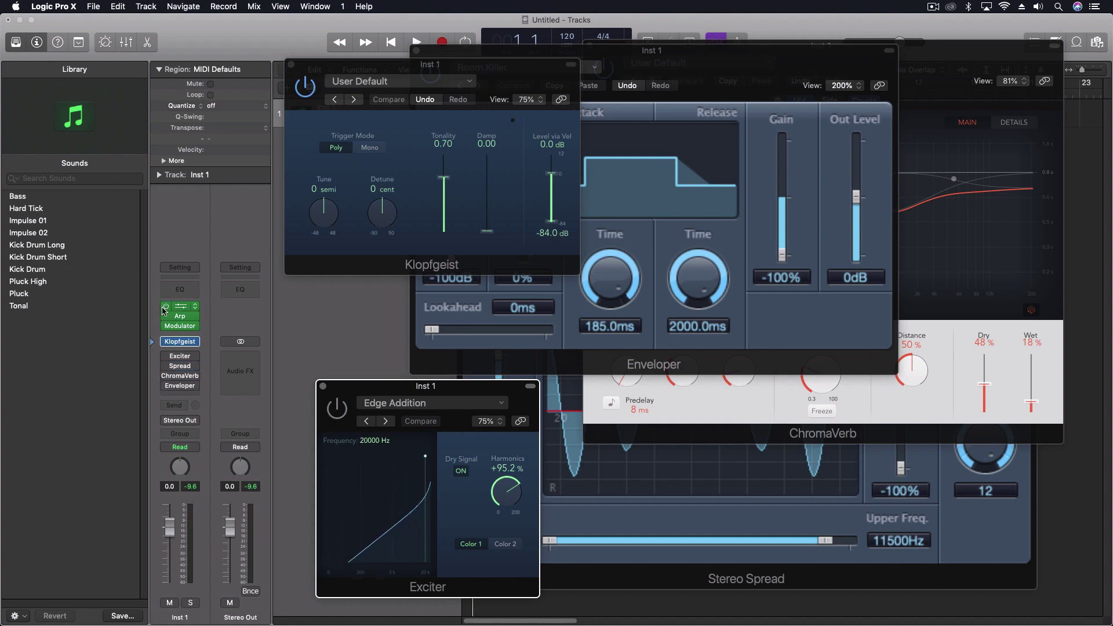
Toggle bypass on the first Modulator, the Arpeggiator and the second Modulator MIDI effects
left_click(164, 306)
left_click(165, 316)
left_click(165, 326)
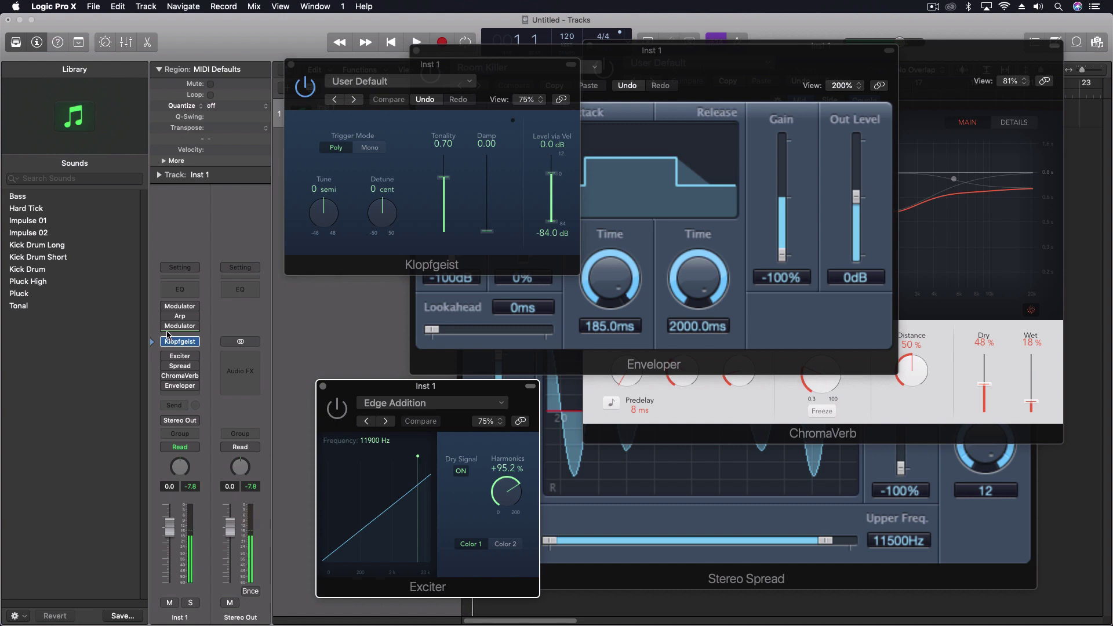
mouse_move(182, 347)
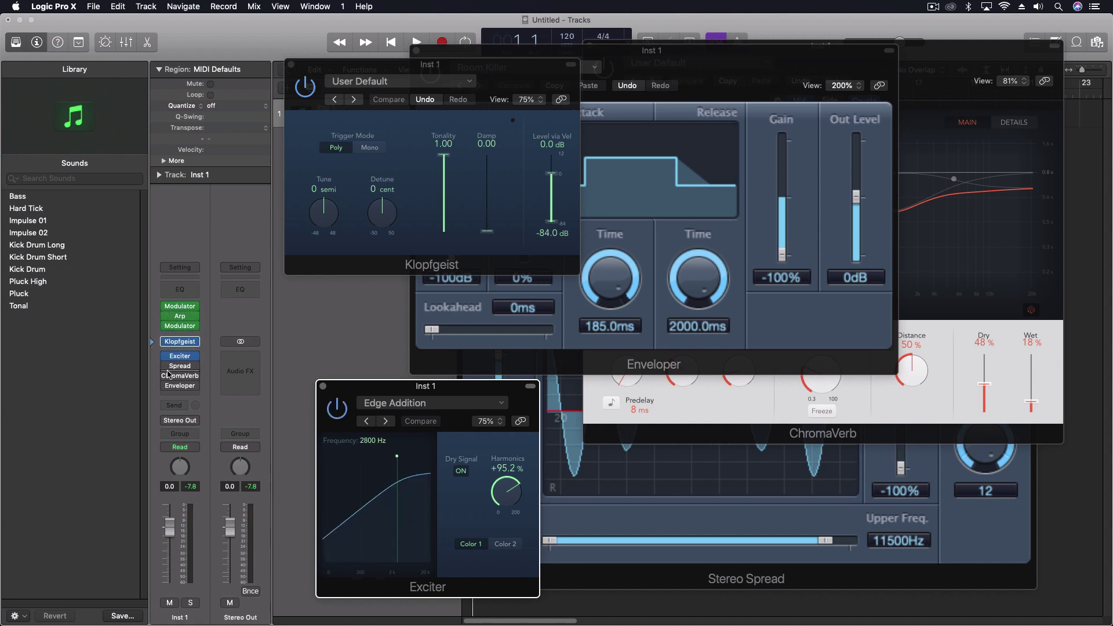
mouse_move(167, 377)
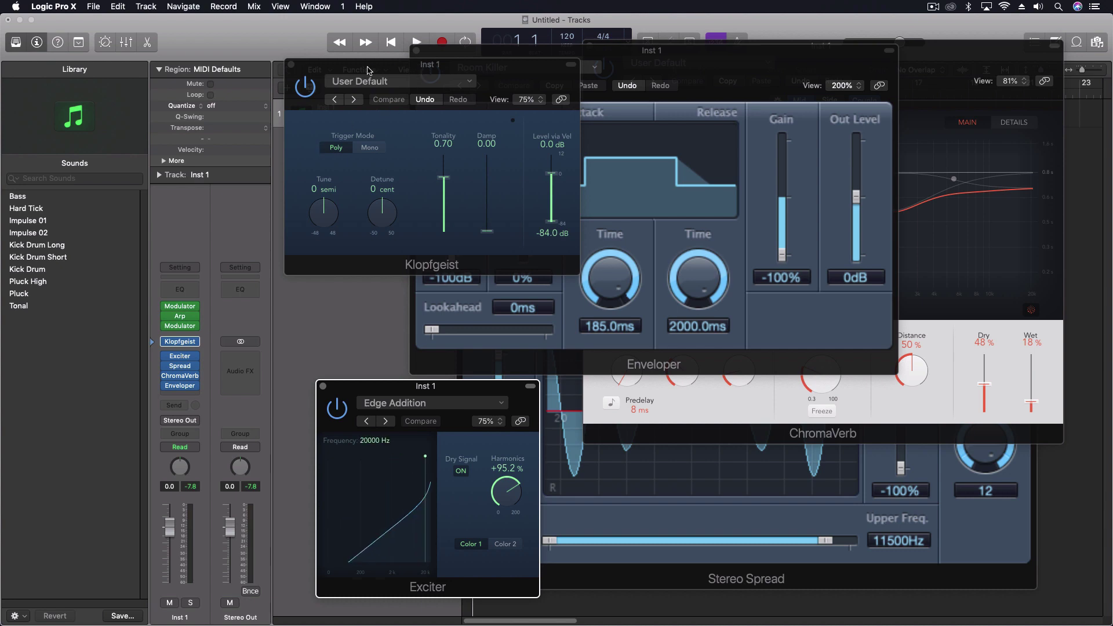
Move Klopfgeist left and inspect the first Modulator, whose envelope drives Klopfgeist Tonality
left_click_drag(376, 69, 187, 76)
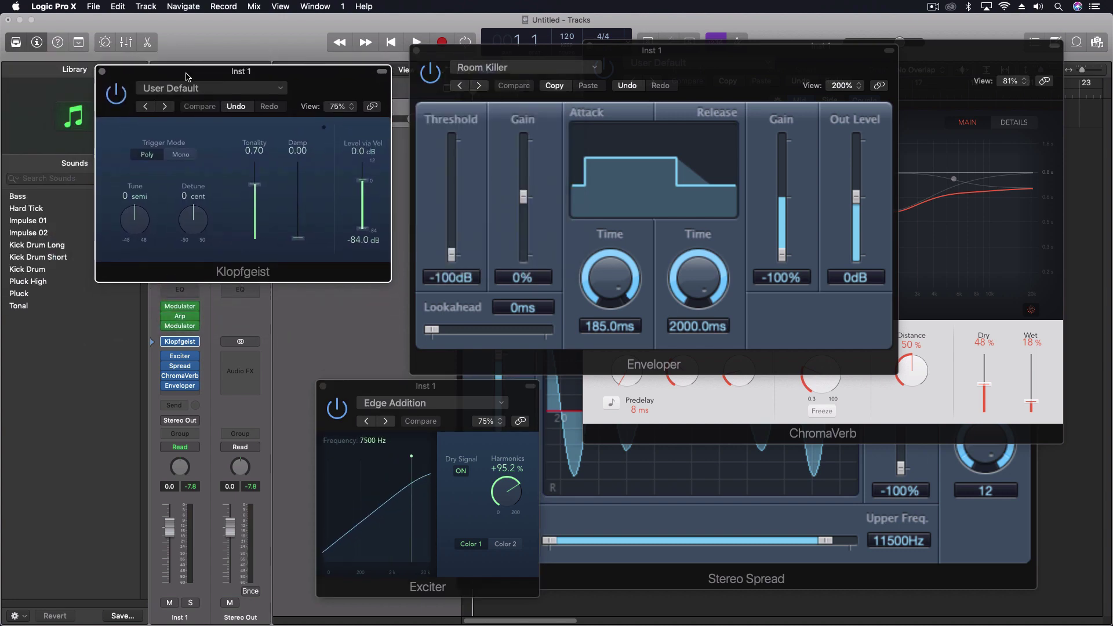
left_click(180, 306)
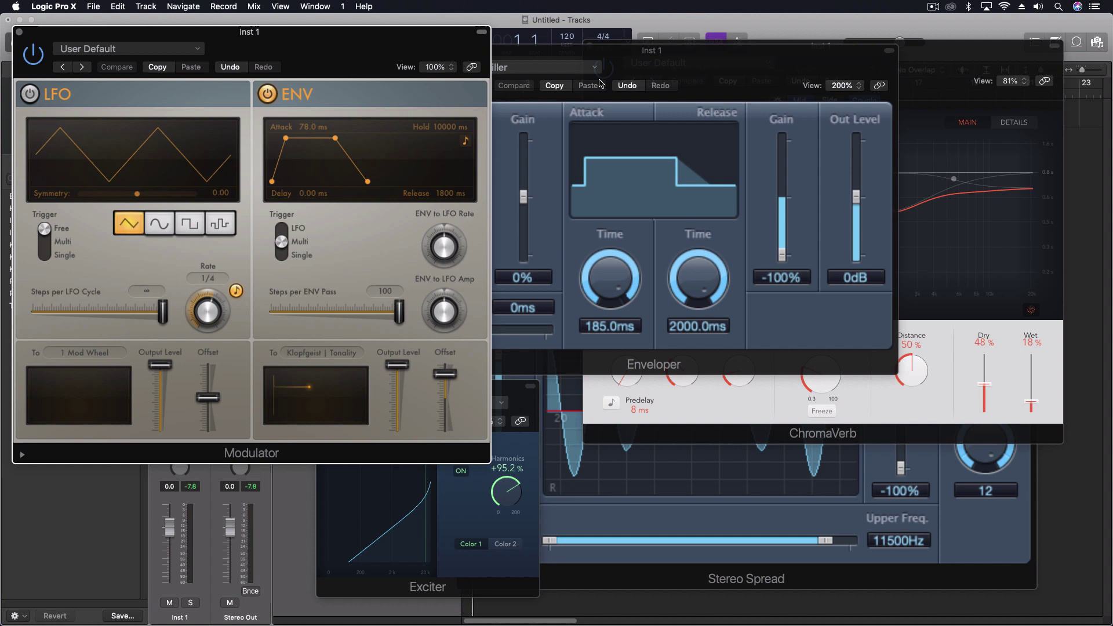
left_click_drag(374, 54, 780, 82)
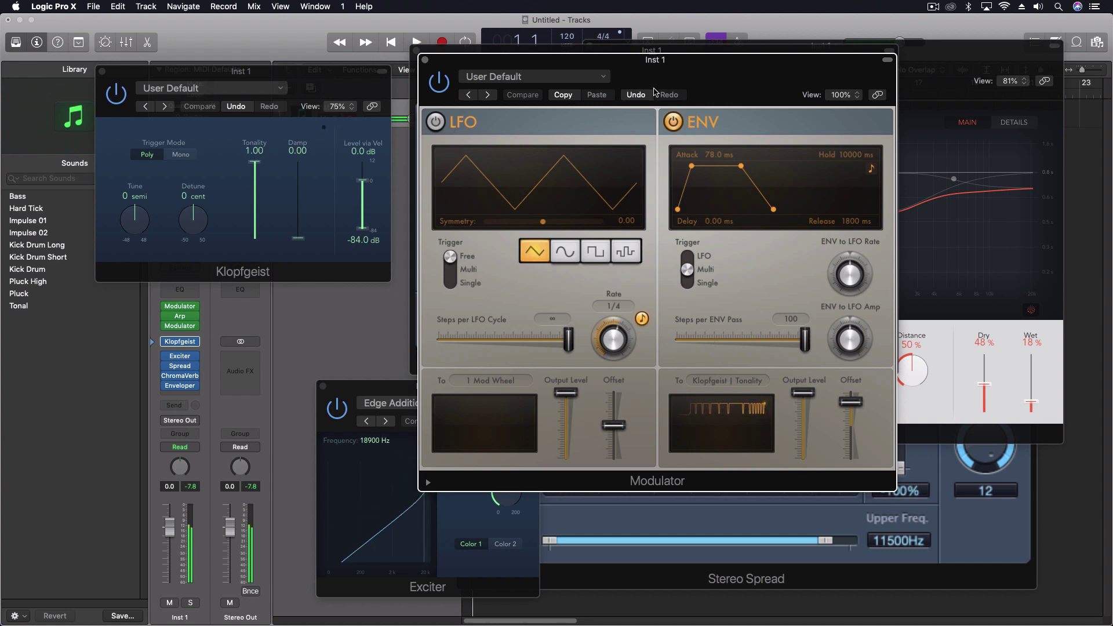
left_click(424, 60)
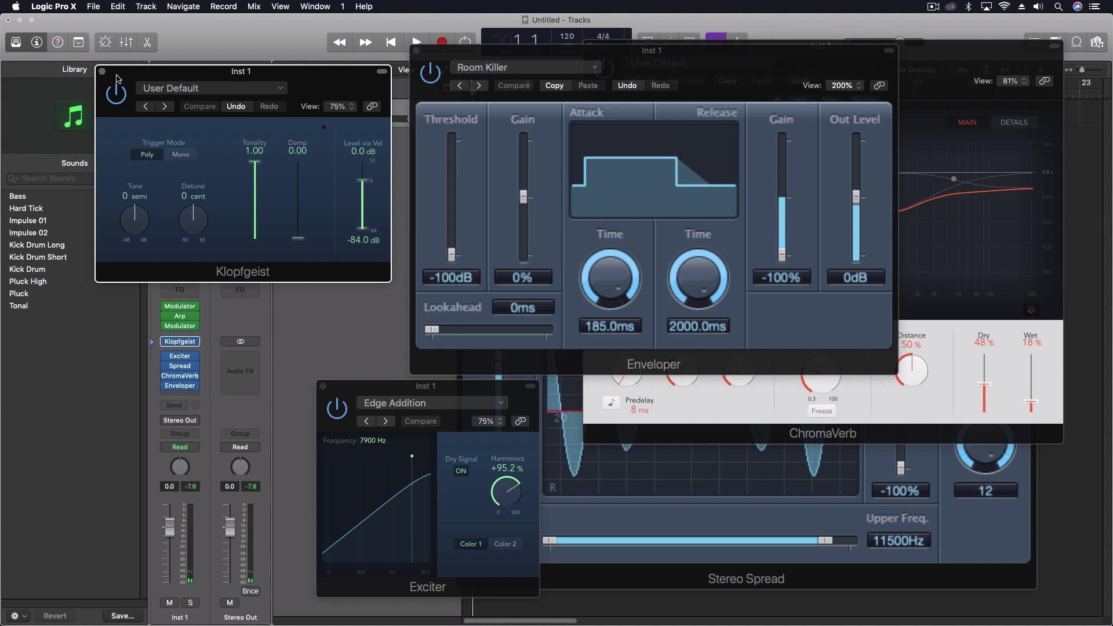
left_click(181, 310)
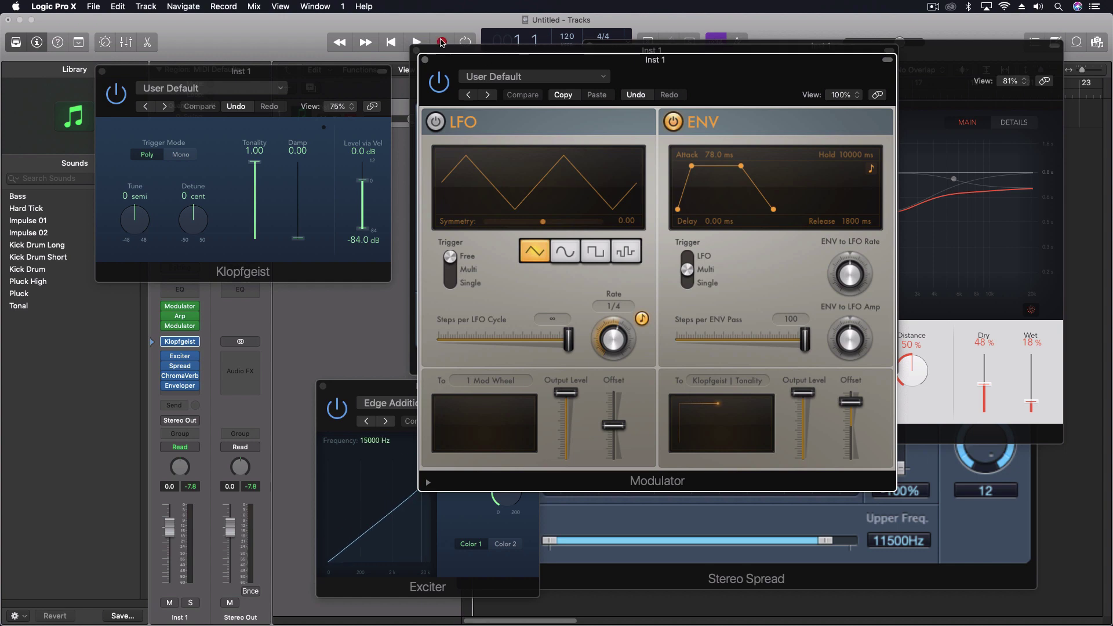
Show the second Modulator's 1/32 stepped LFO on Exciter Frequency beside the Exciter window, moved top centre
left_click(425, 60)
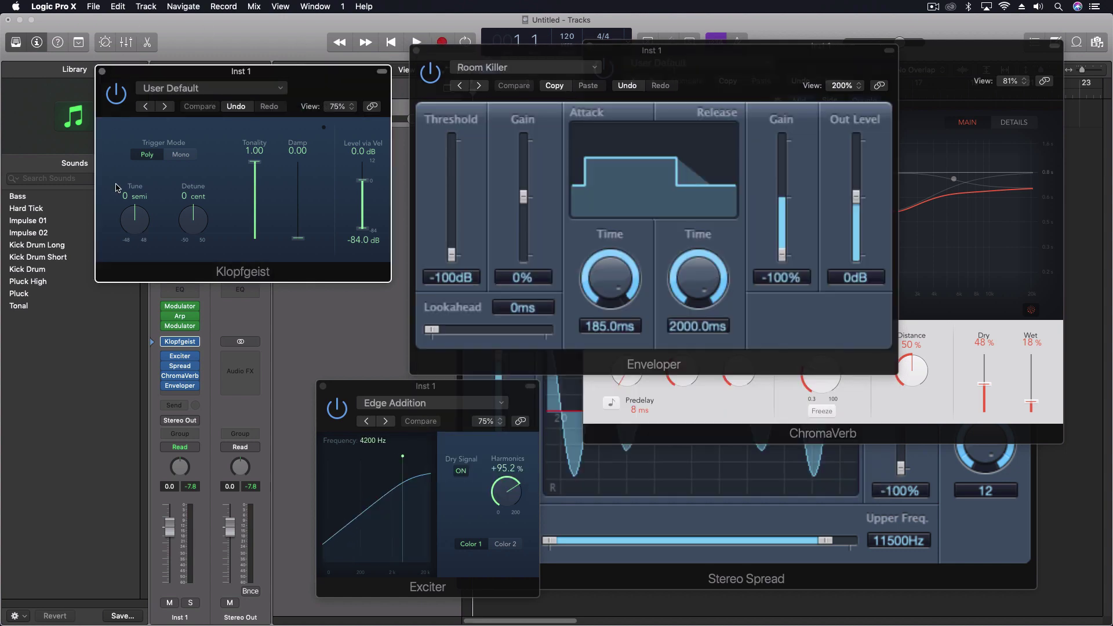
left_click(180, 324)
left_click_drag(345, 43, 942, 55)
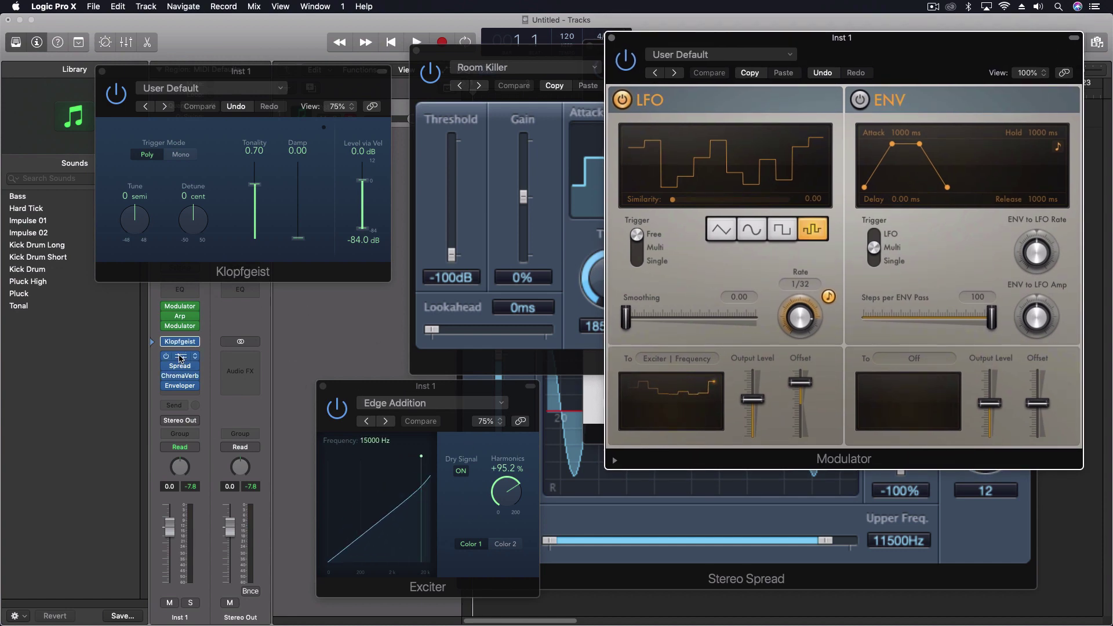
left_click_drag(475, 386, 408, 132)
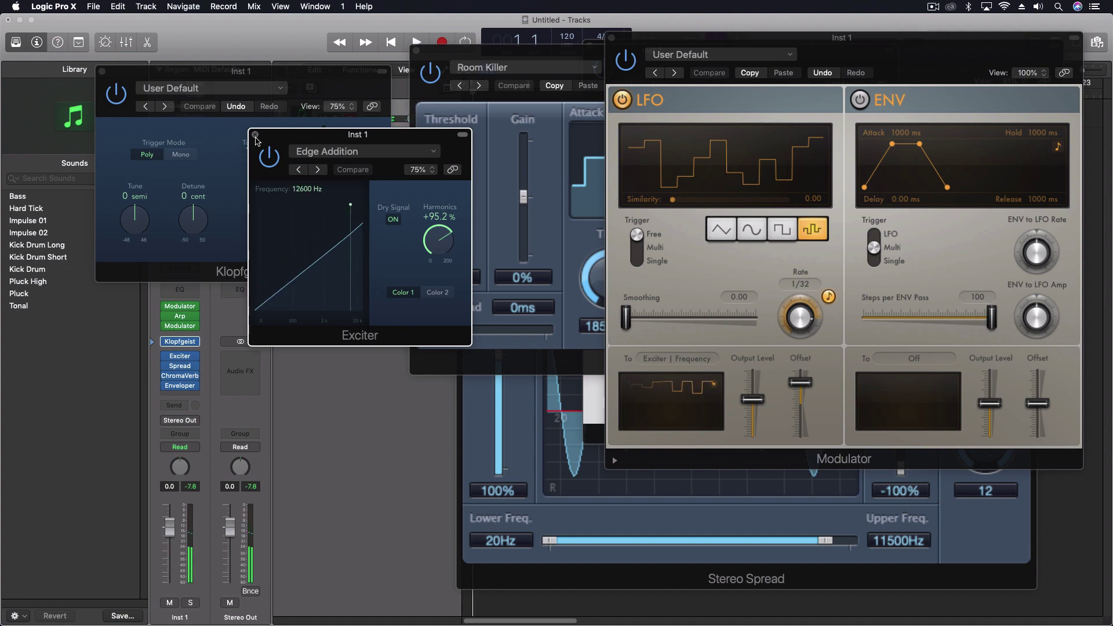
Close the Exciter window, then reopen, reposition and close the Stereo Spread window
left_click(256, 134)
left_click(180, 366)
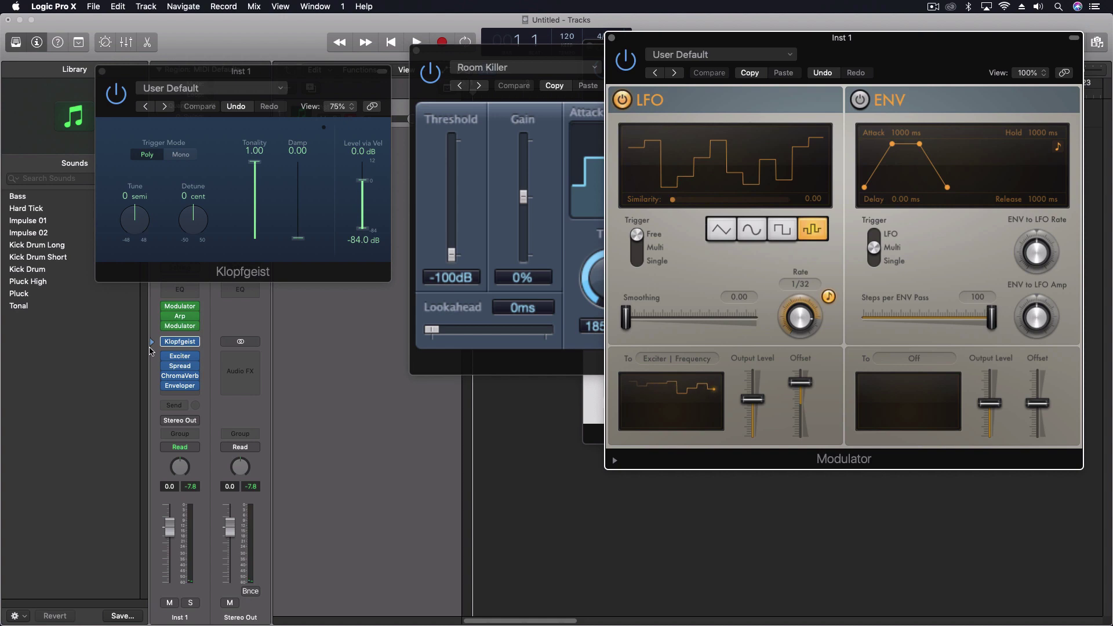
left_click(180, 366)
left_click_drag(705, 279, 414, 173)
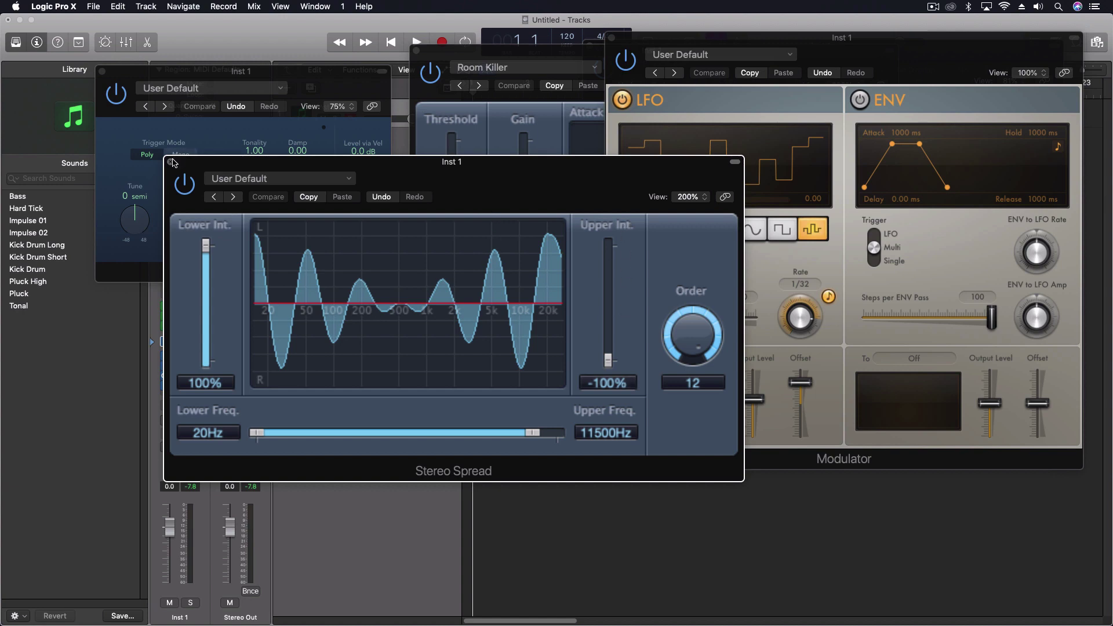
left_click(171, 163)
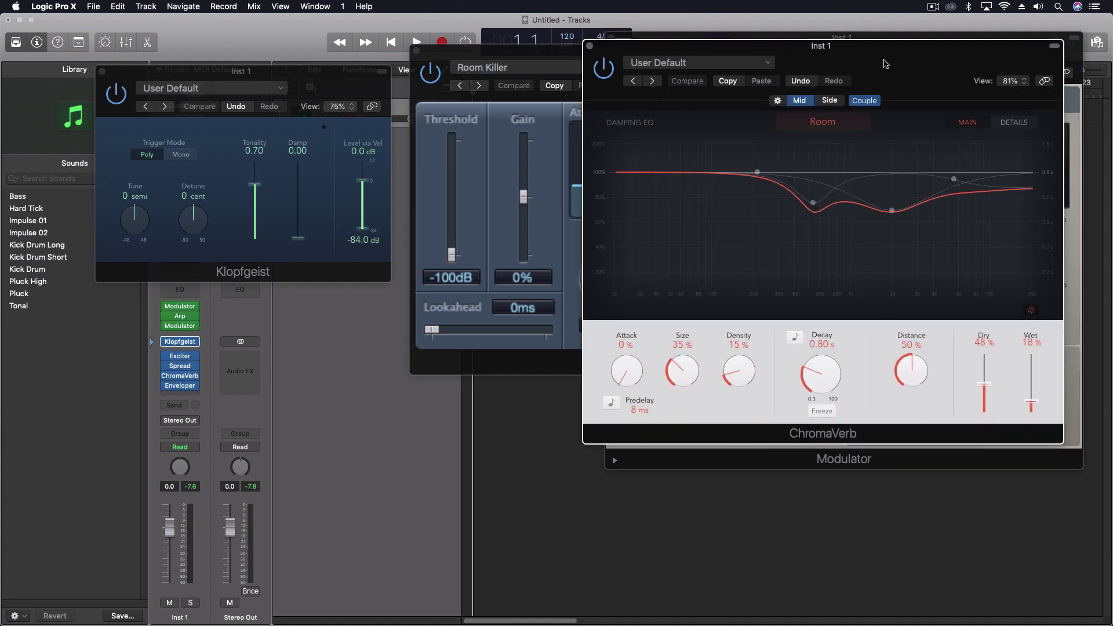
Bring ChromaVerb to the centre and browse alternative plug-ins for its slot without changing anything
left_click_drag(889, 52, 604, 147)
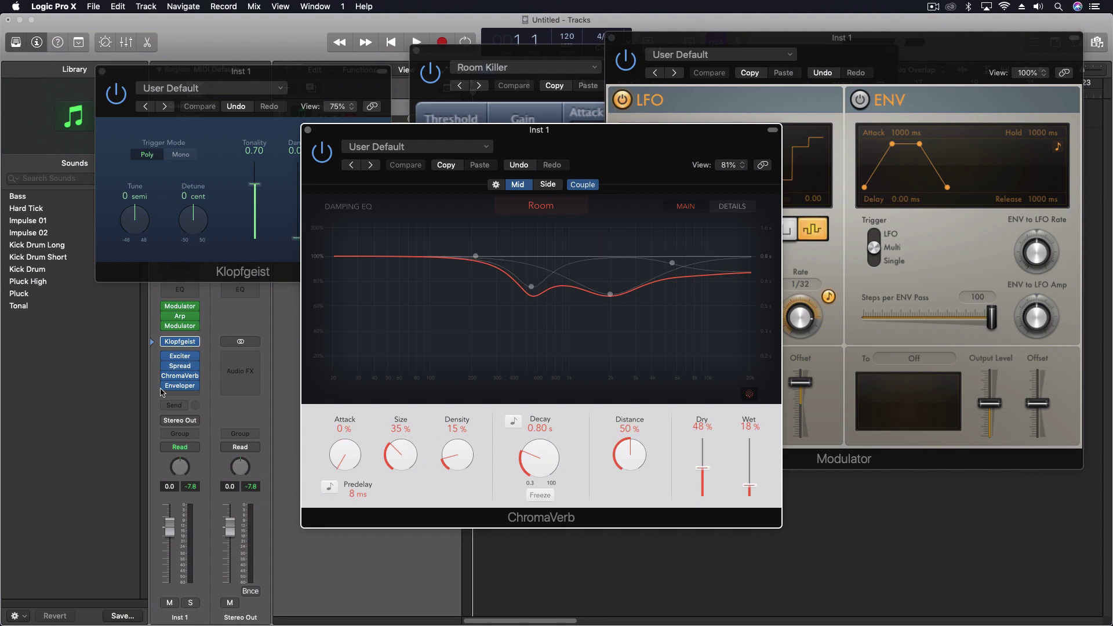
mouse_move(167, 390)
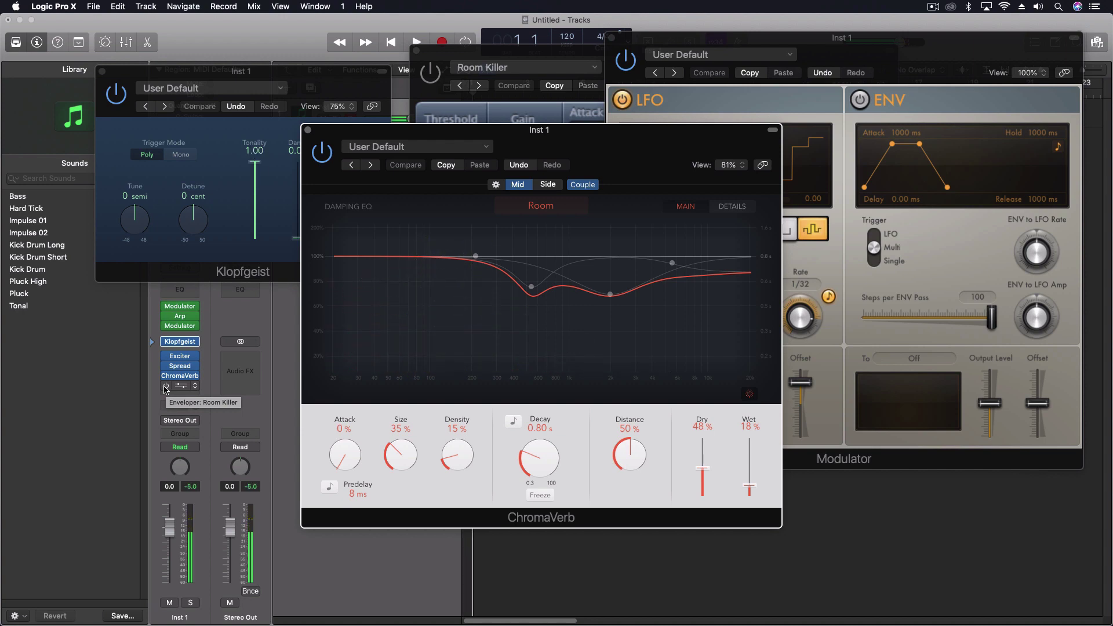
left_click(196, 377)
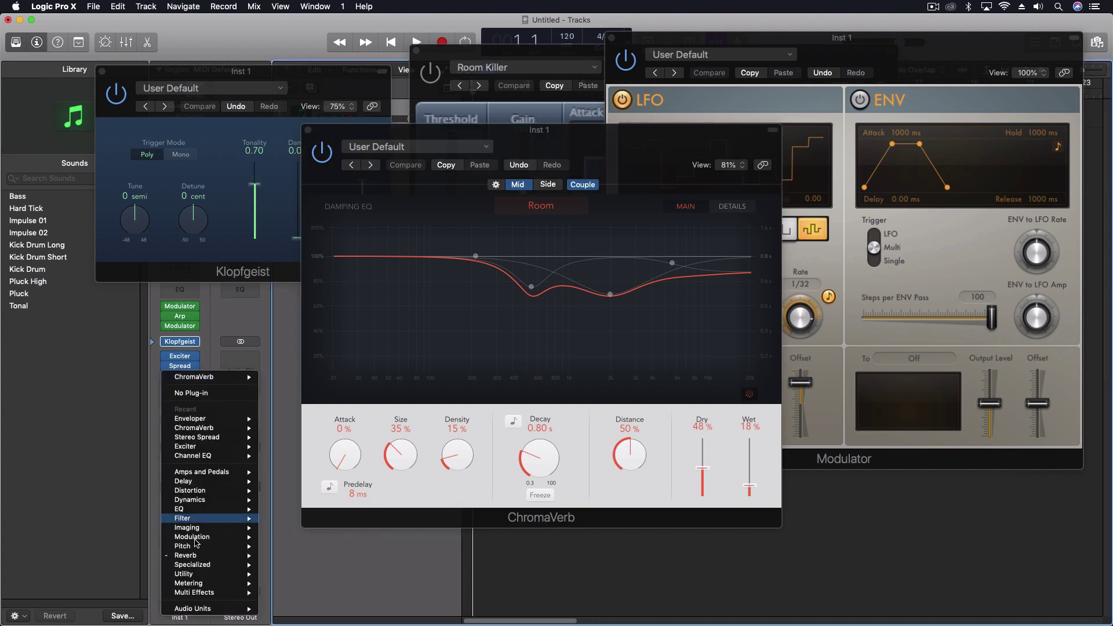
mouse_move(197, 558)
mouse_move(309, 558)
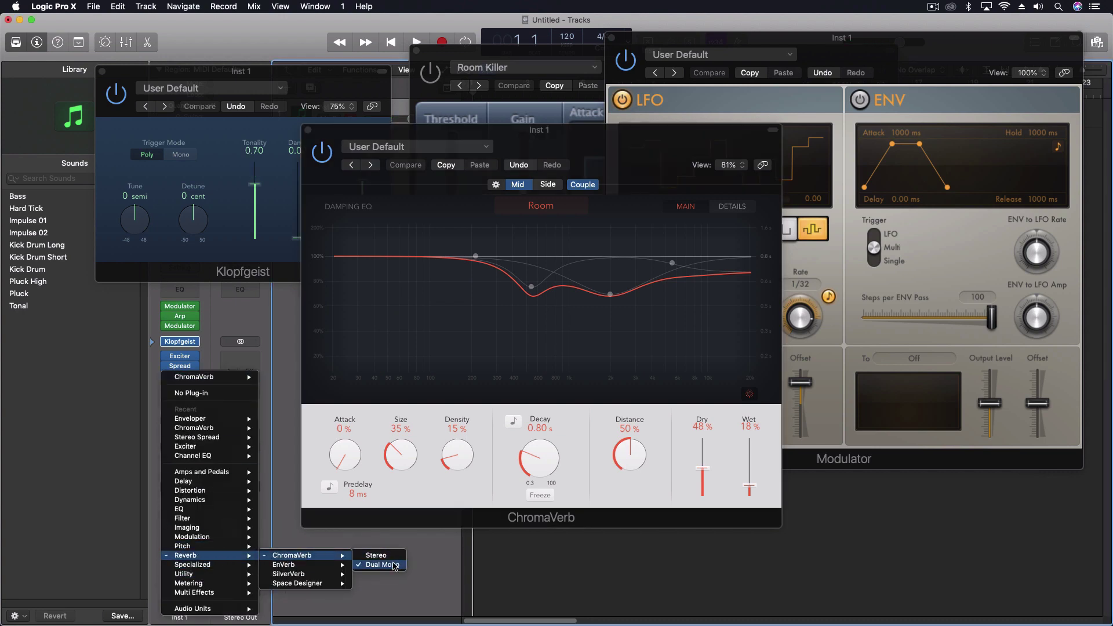
key("Escape")
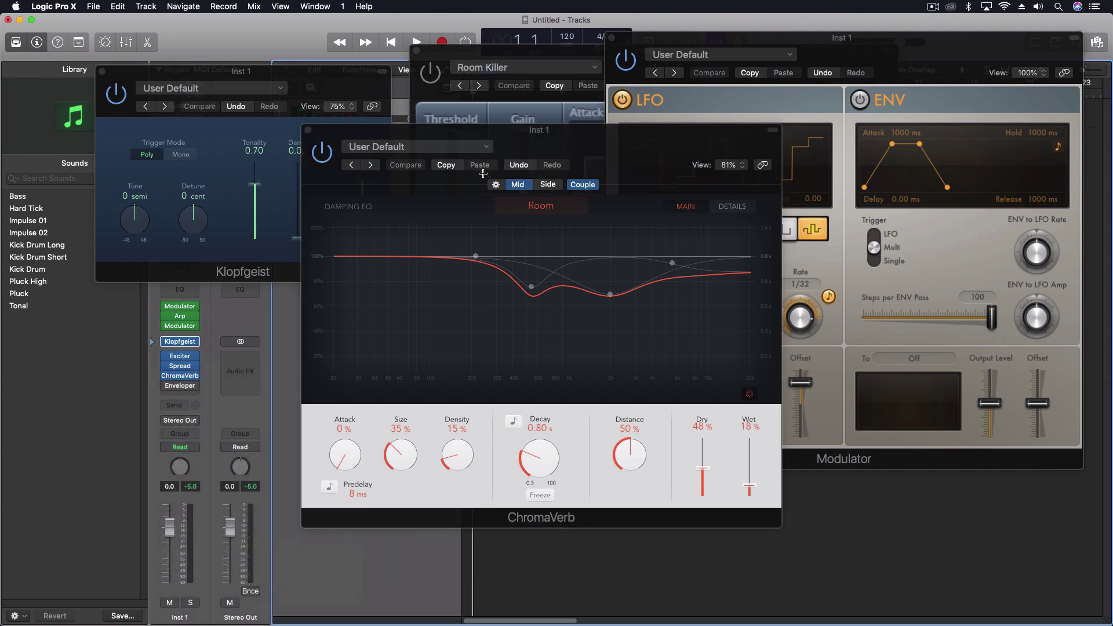
Show ChromaVerb's Side settings with mid/side coupling back on, and close the Enveloper window
left_click(586, 185)
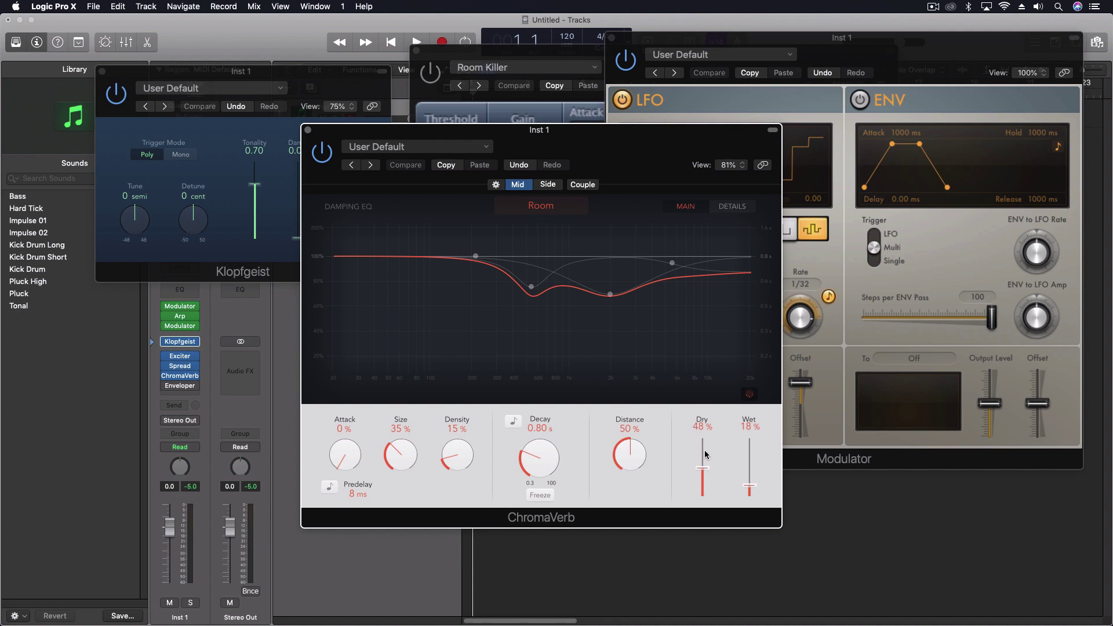
left_click(543, 187)
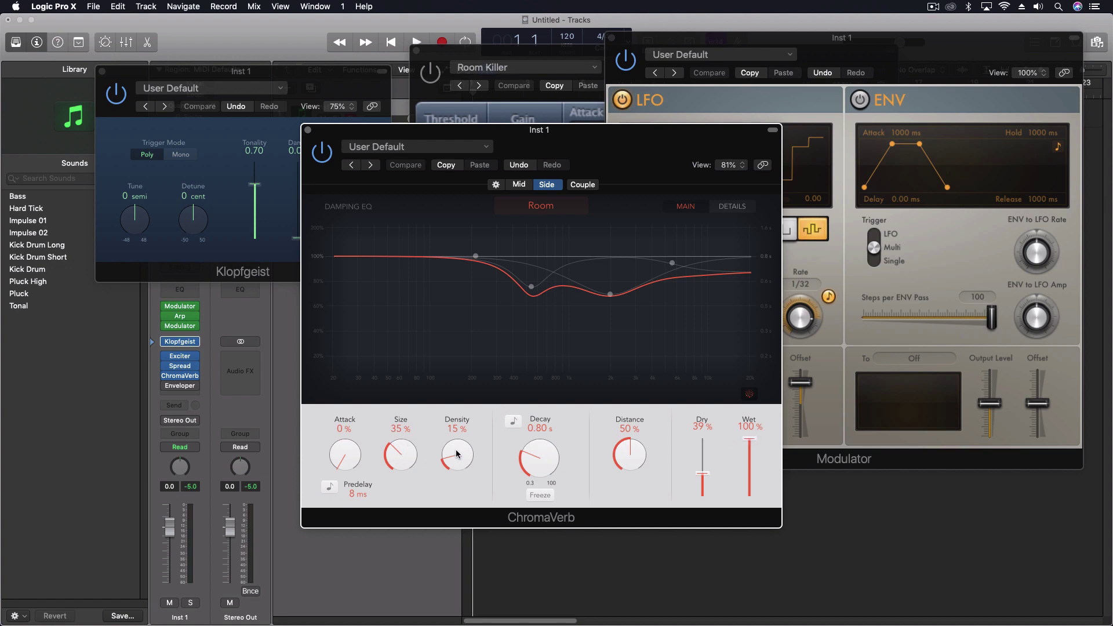
left_click(580, 186)
left_click(181, 387)
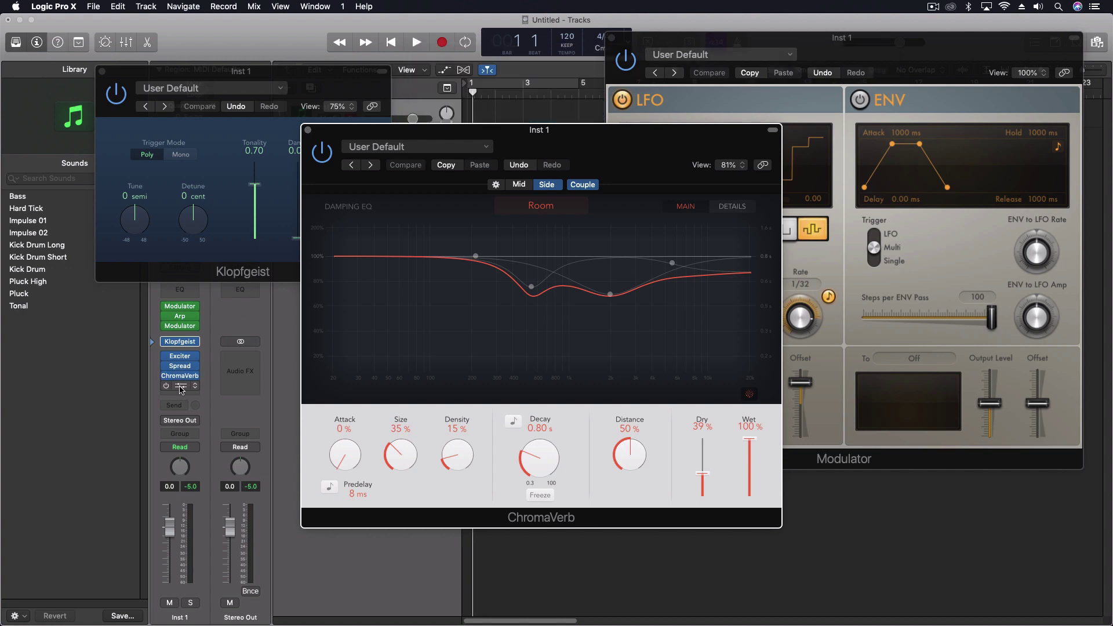
Reopen the Enveloper window and nudge it slightly into place
left_click(177, 387)
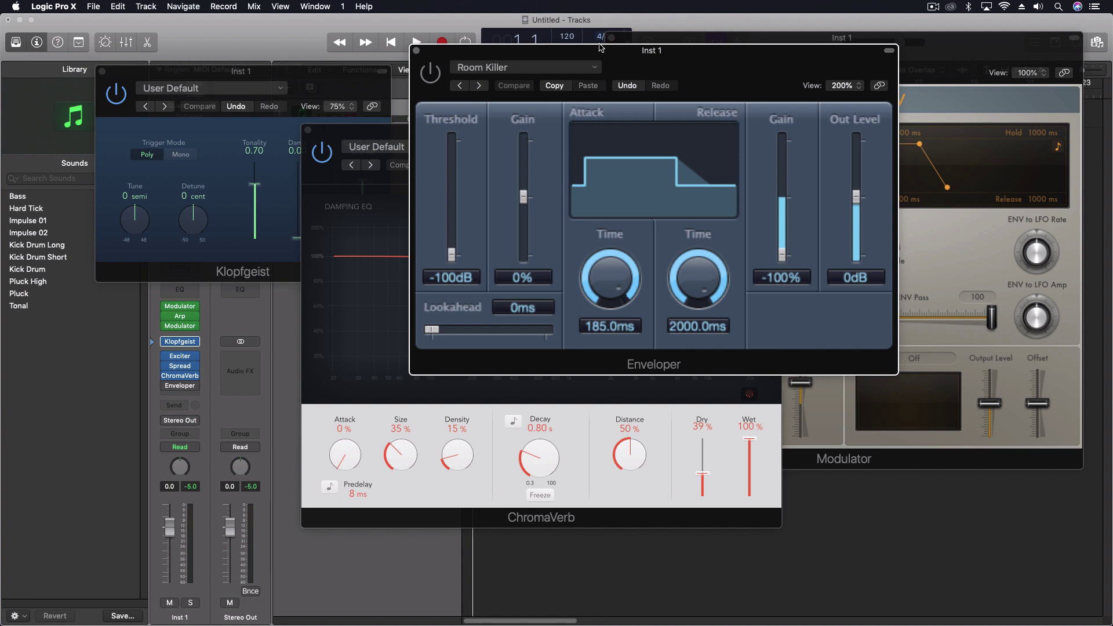
left_click_drag(479, 125, 470, 130)
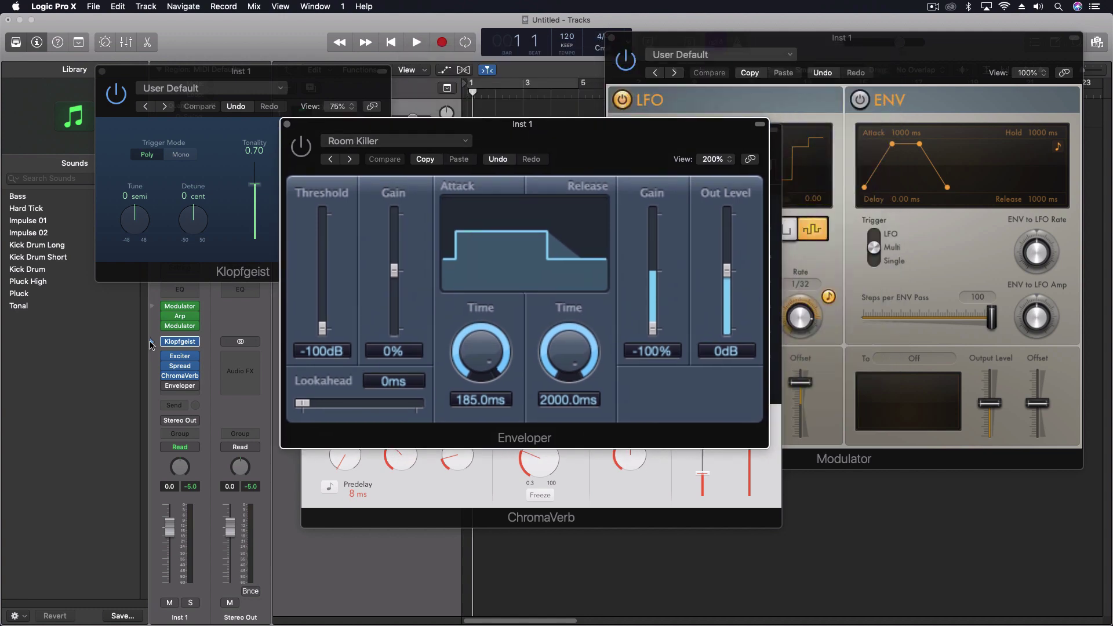
mouse_move(168, 388)
Open the Arpeggiator, centre its window, and turn on Play and Latch
mouse_move(173, 328)
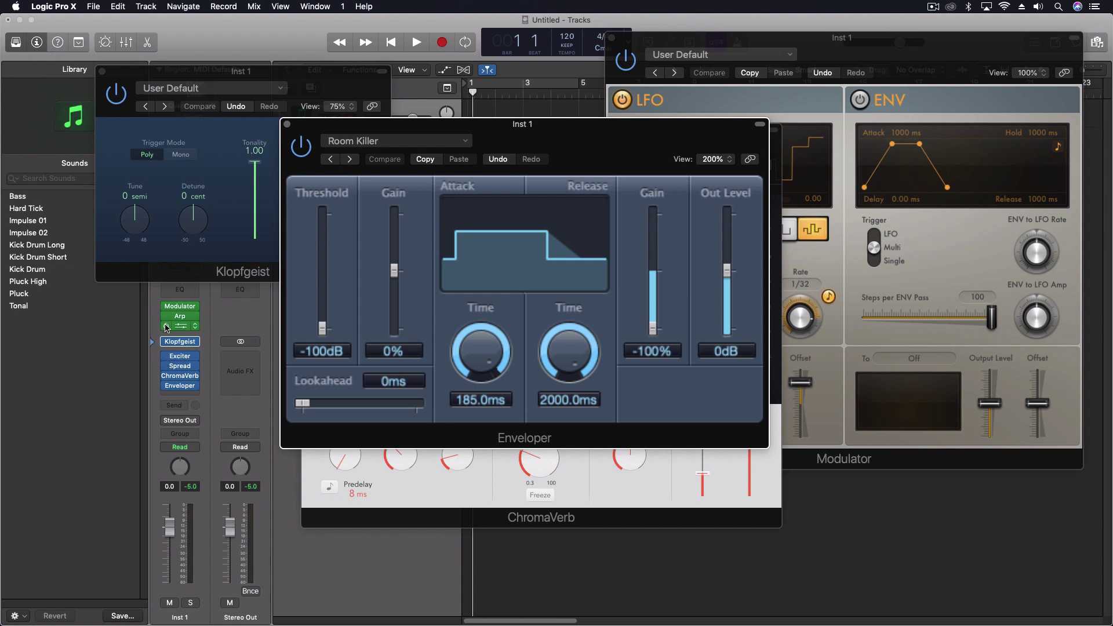
left_click(181, 320)
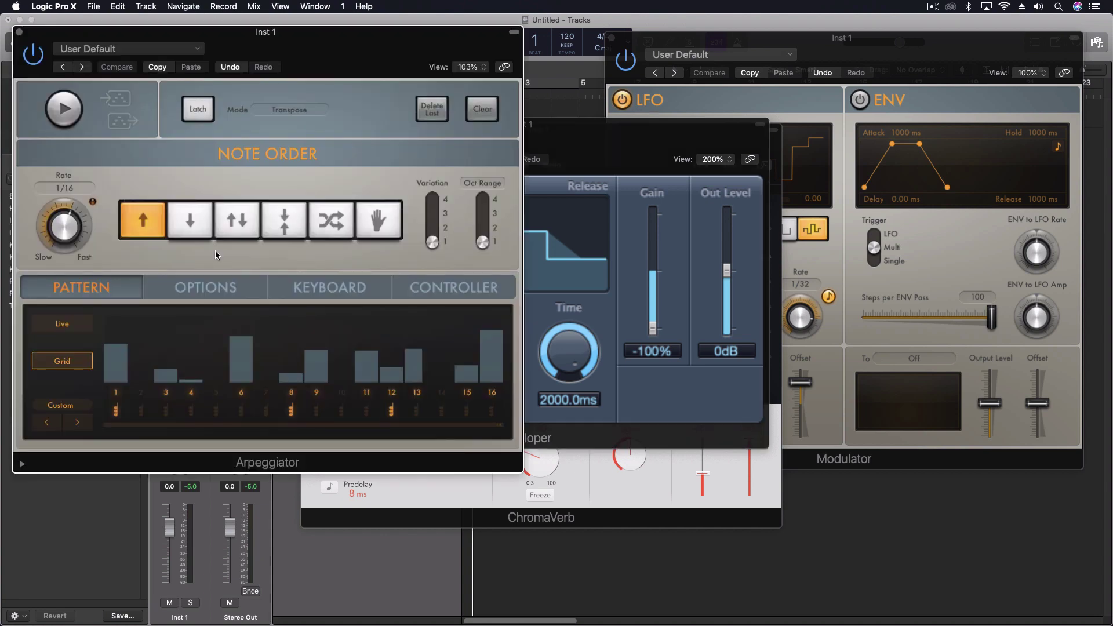
left_click_drag(294, 64, 510, 119)
left_click(268, 181)
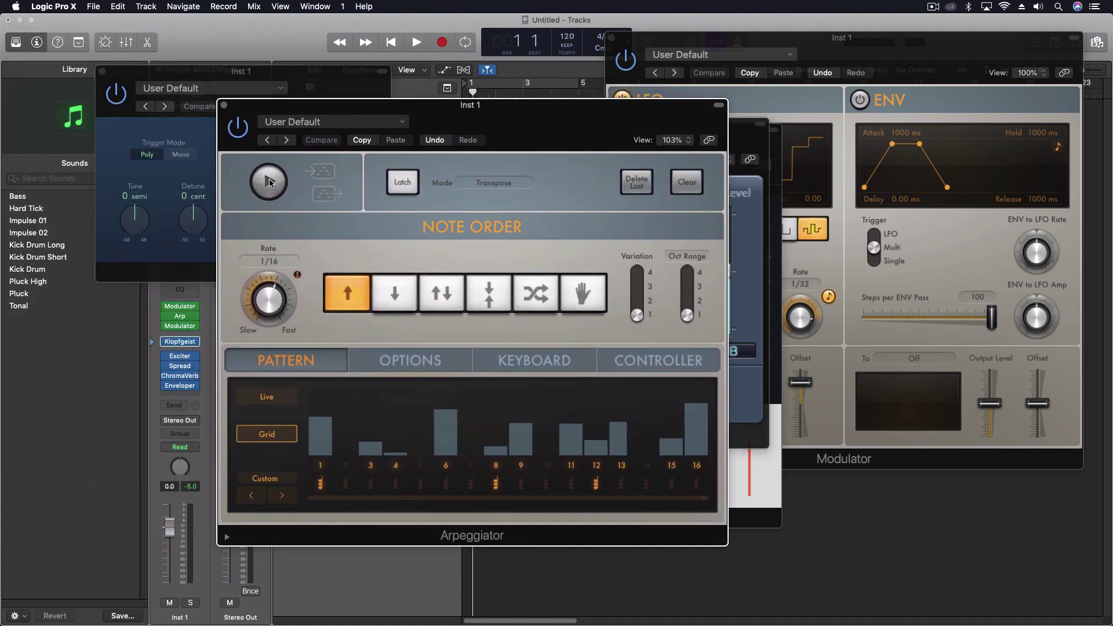
left_click(390, 188)
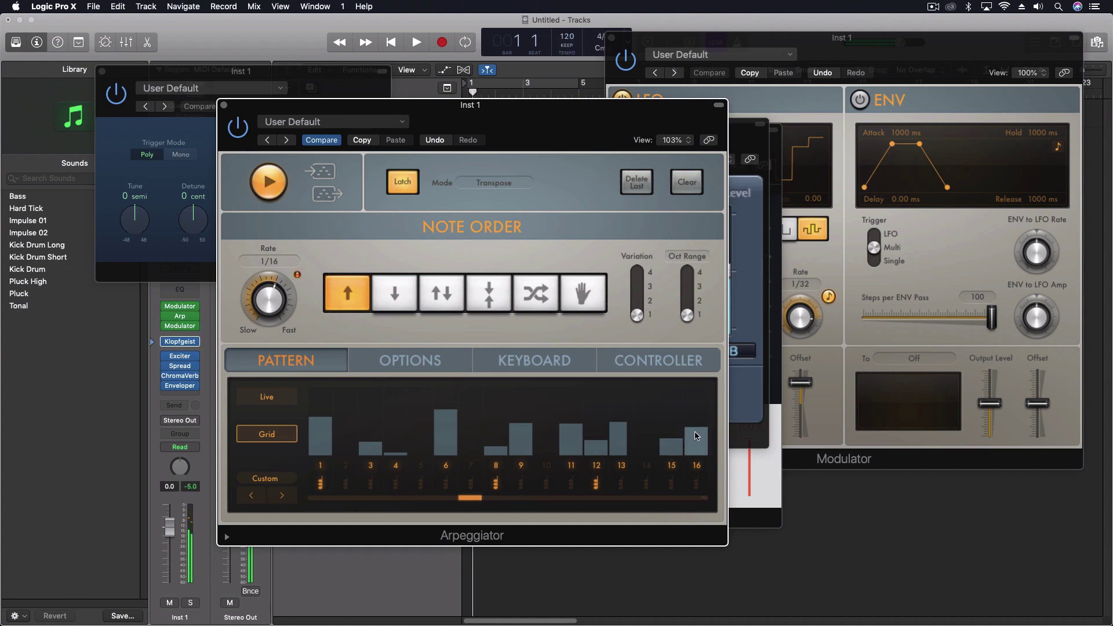
Lower pattern steps 16 and 6, and add notes on steps 2, 7 and 10
left_click_drag(696, 435, 696, 428)
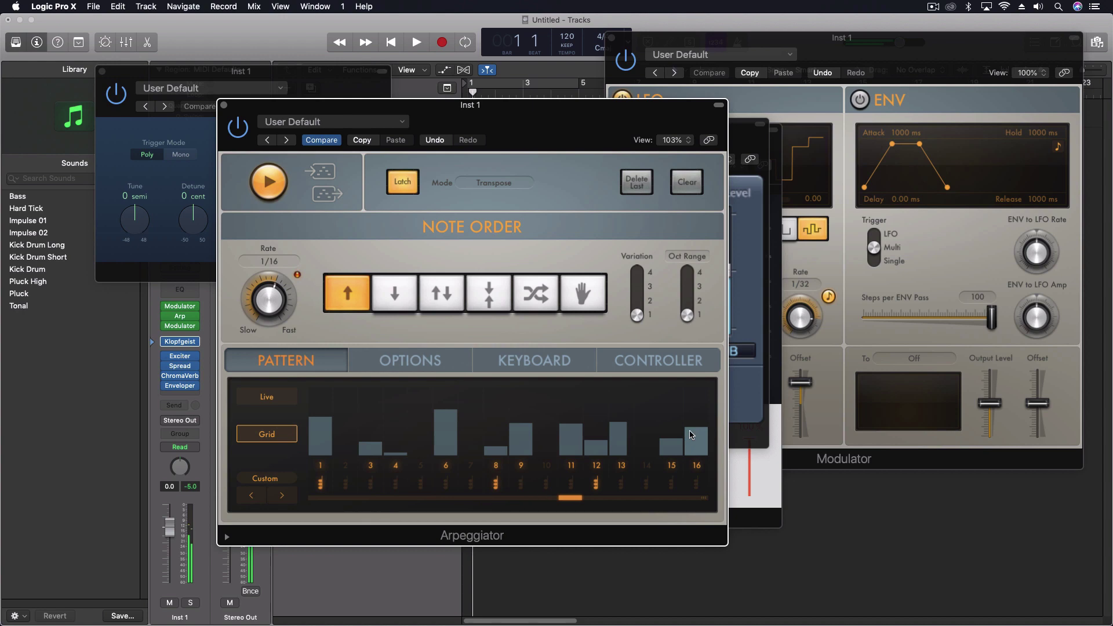
left_click(444, 430)
left_click(346, 452)
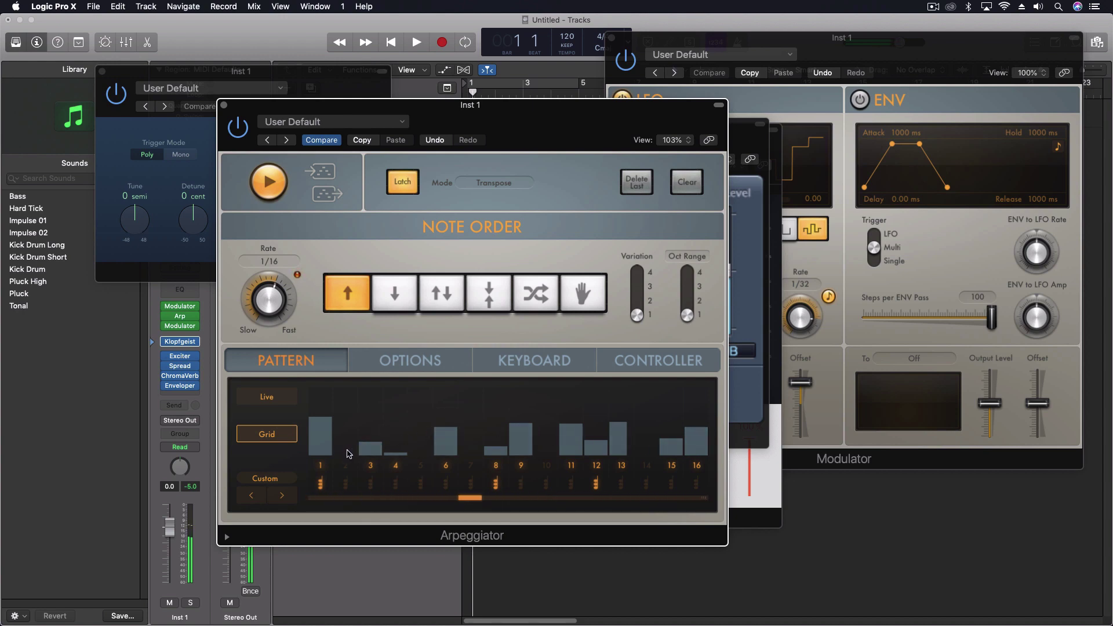
left_click(470, 441)
left_click(546, 452)
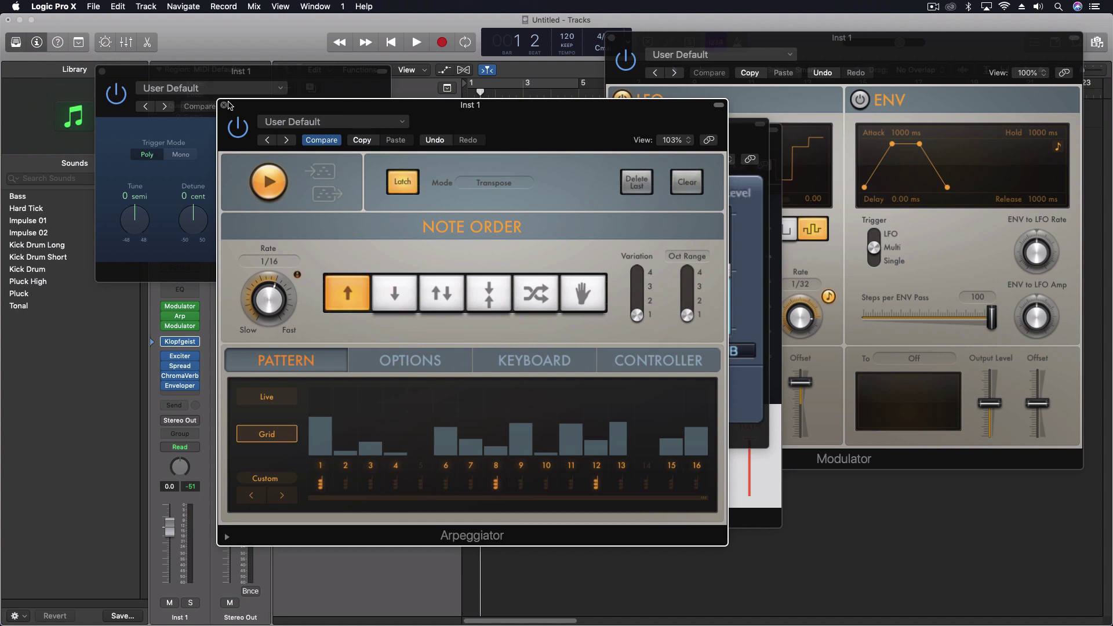
Close the Arpeggiator, Enveloper, ChromaVerb, Modulator and Klopfgeist windows, reopening and reclosing Klopfgeist once
left_click(225, 106)
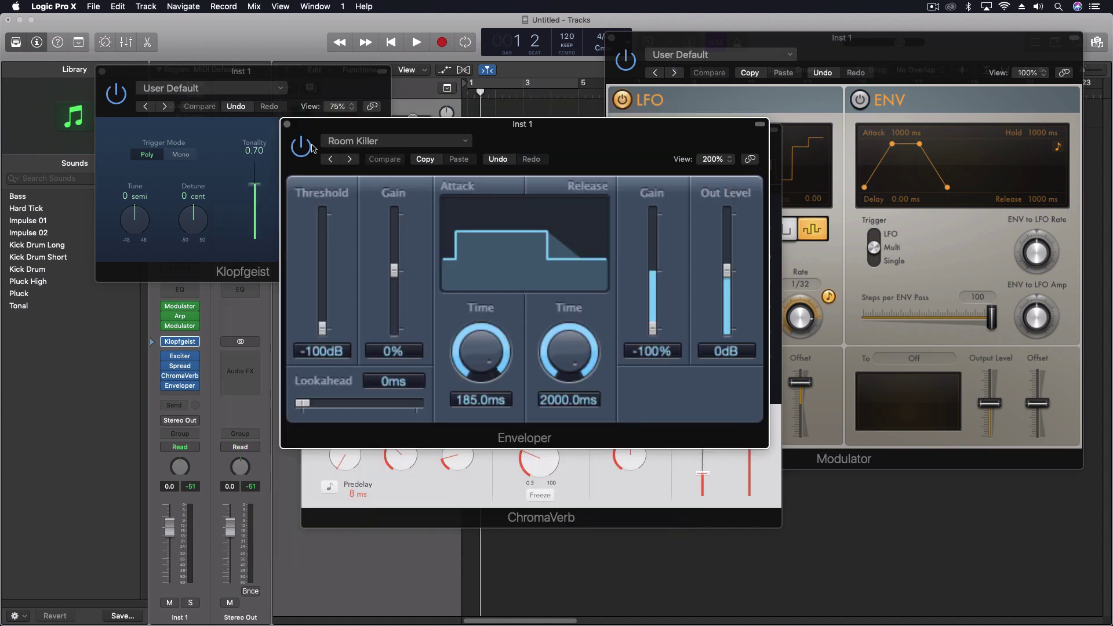
left_click(287, 125)
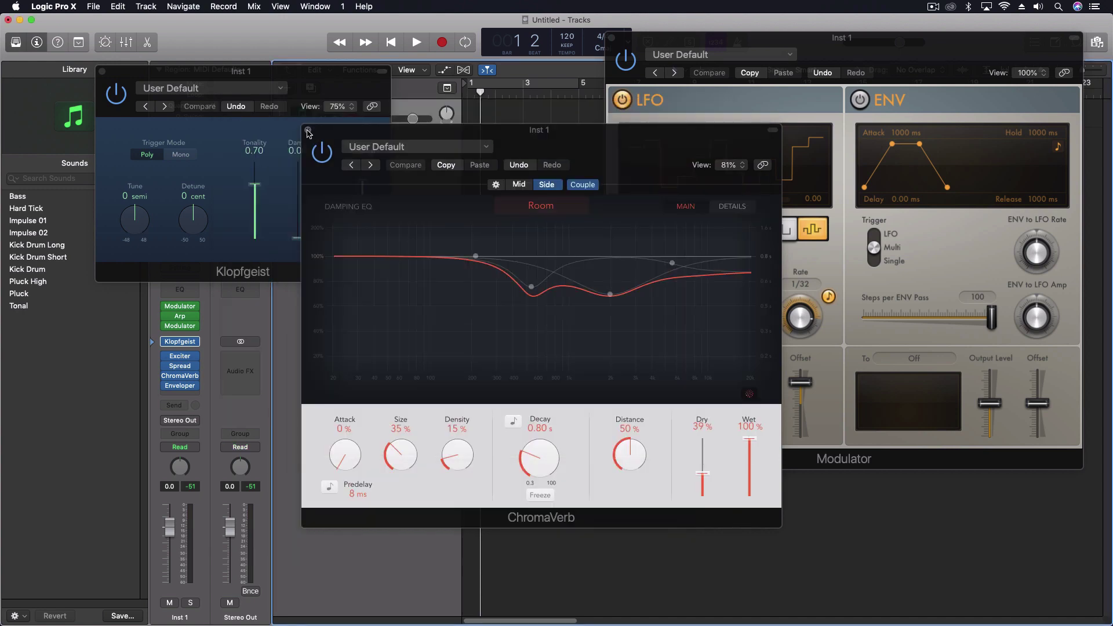
left_click(308, 127)
left_click(611, 39)
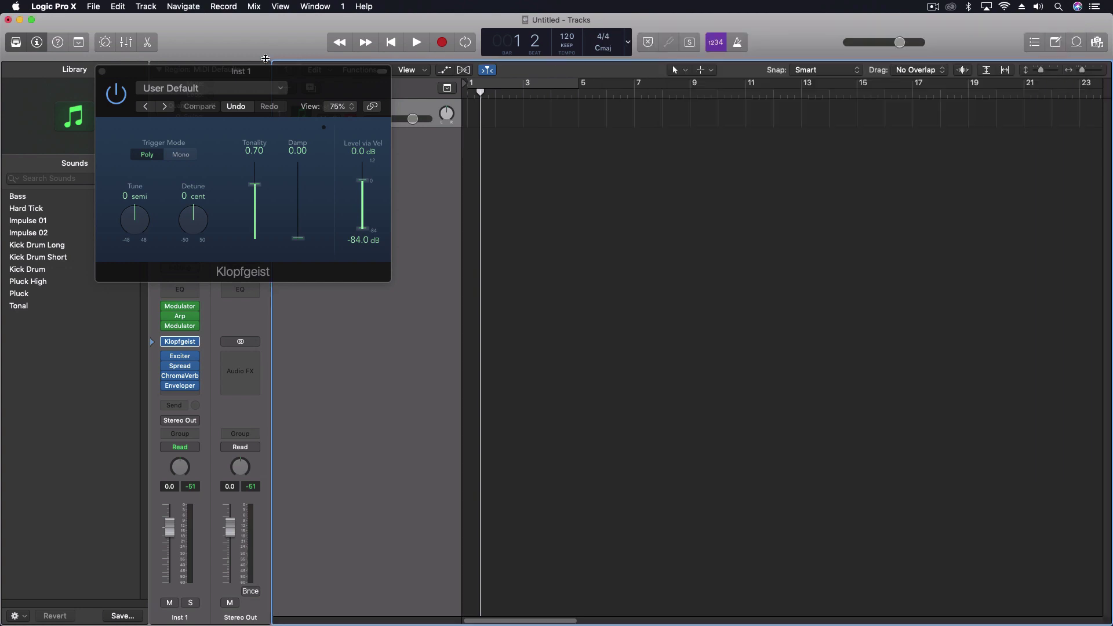
left_click(102, 71)
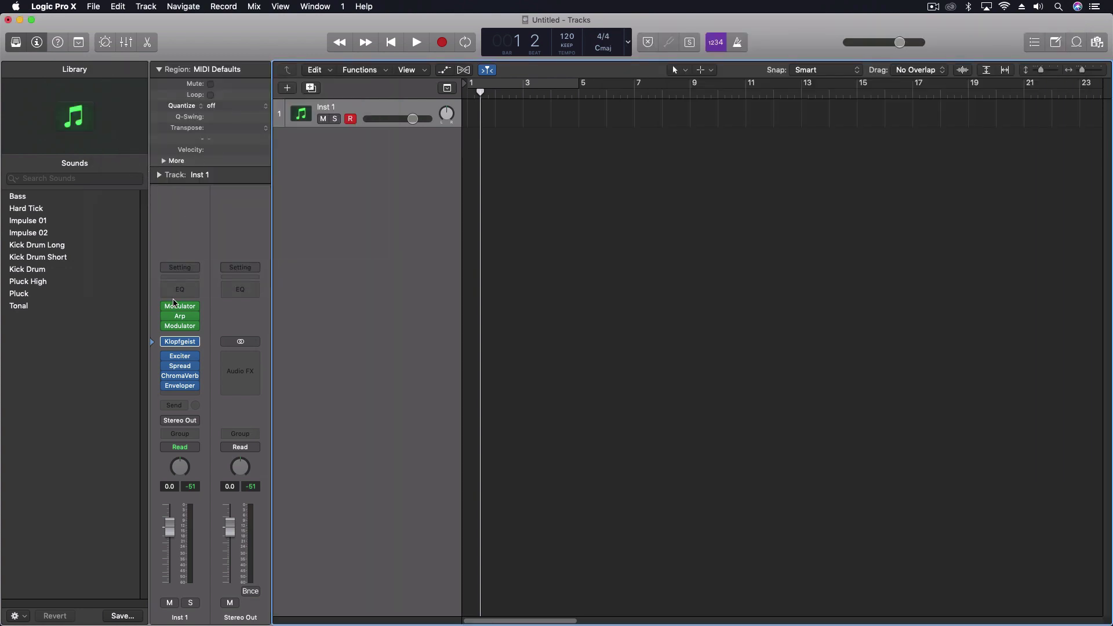
left_click(181, 342)
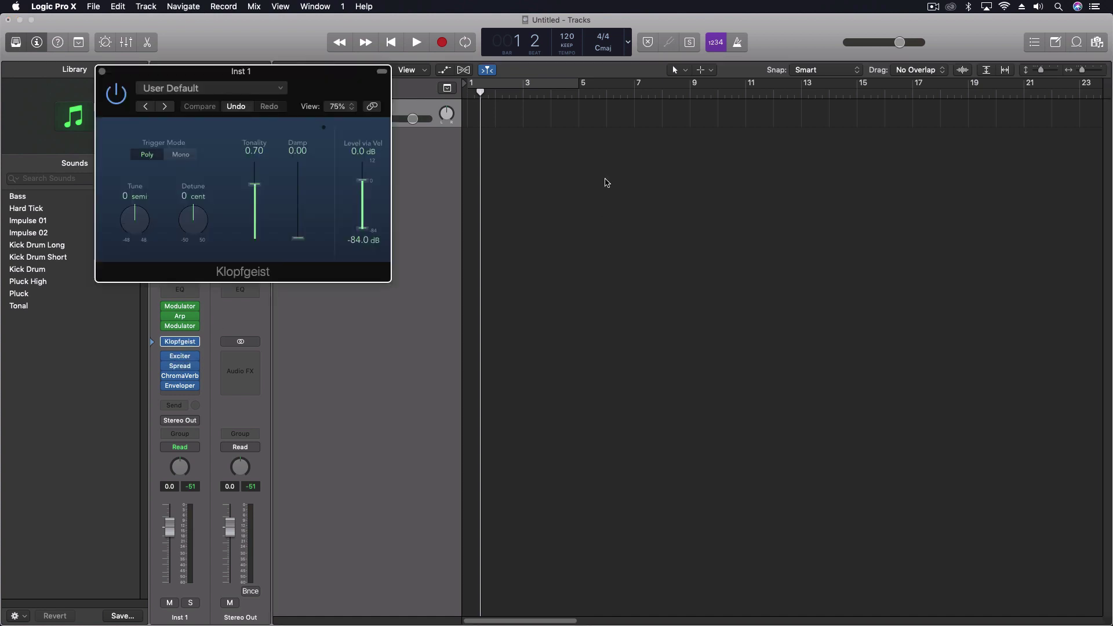
left_click(102, 72)
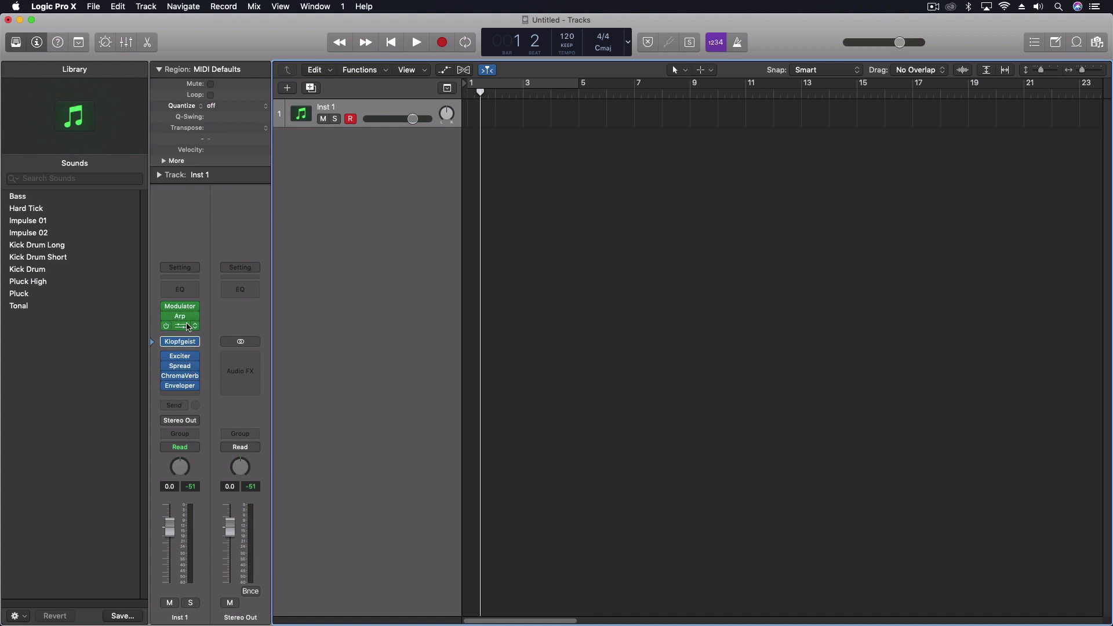
mouse_move(183, 327)
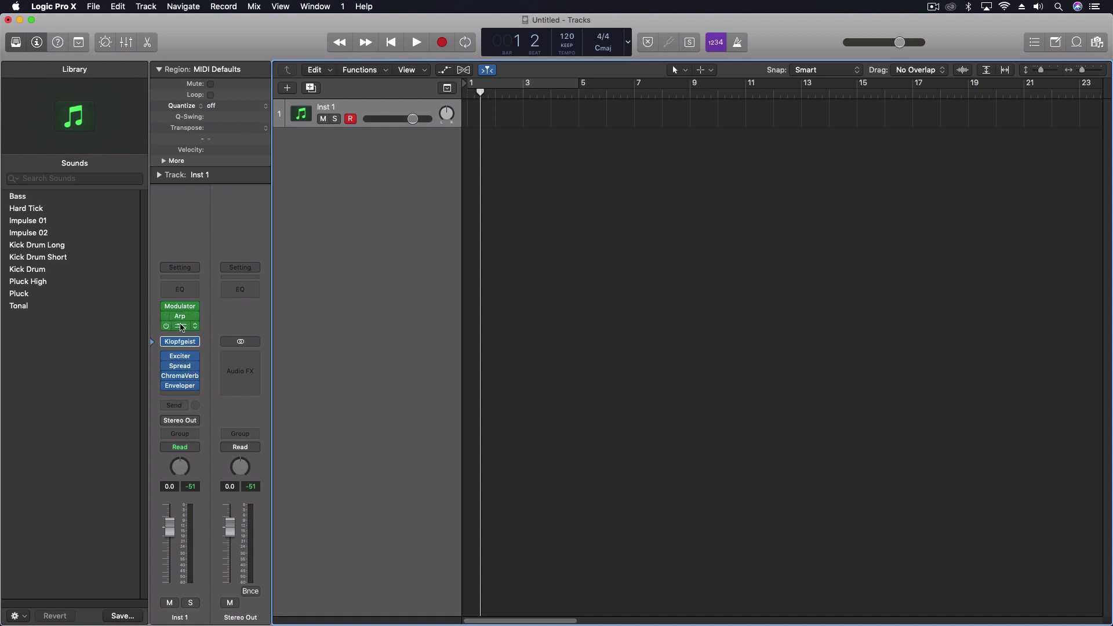